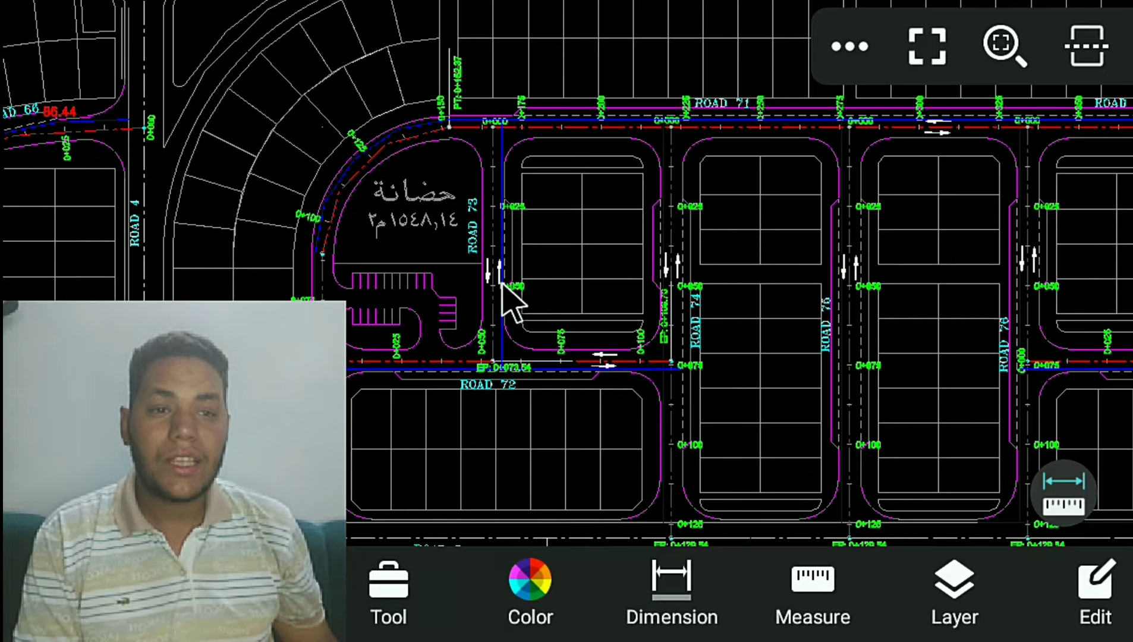
# Zoom in on the ROAD 72 centerline around its 0+073.54 end point.
pyautogui.moveTo(506, 285); pyautogui.dragTo(704, 283)
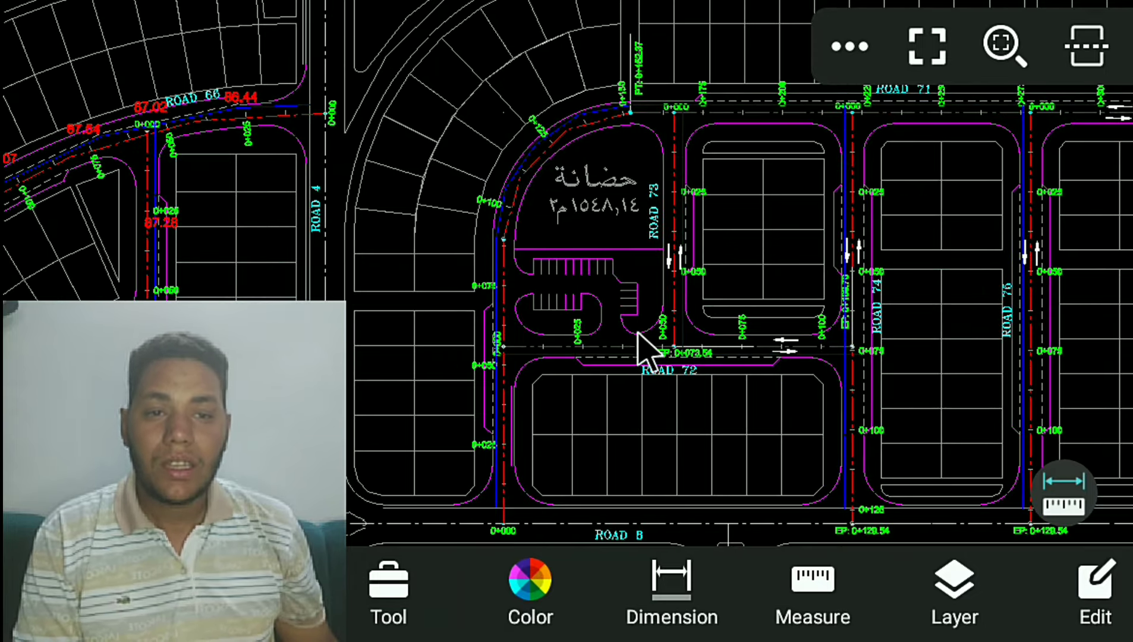
pyautogui.scroll(2, 642, 346)
pyautogui.scroll(1, 589, 346)
pyautogui.scroll(1, 808, 375)
pyautogui.moveTo(803, 359); pyautogui.dragTo(897, 354)
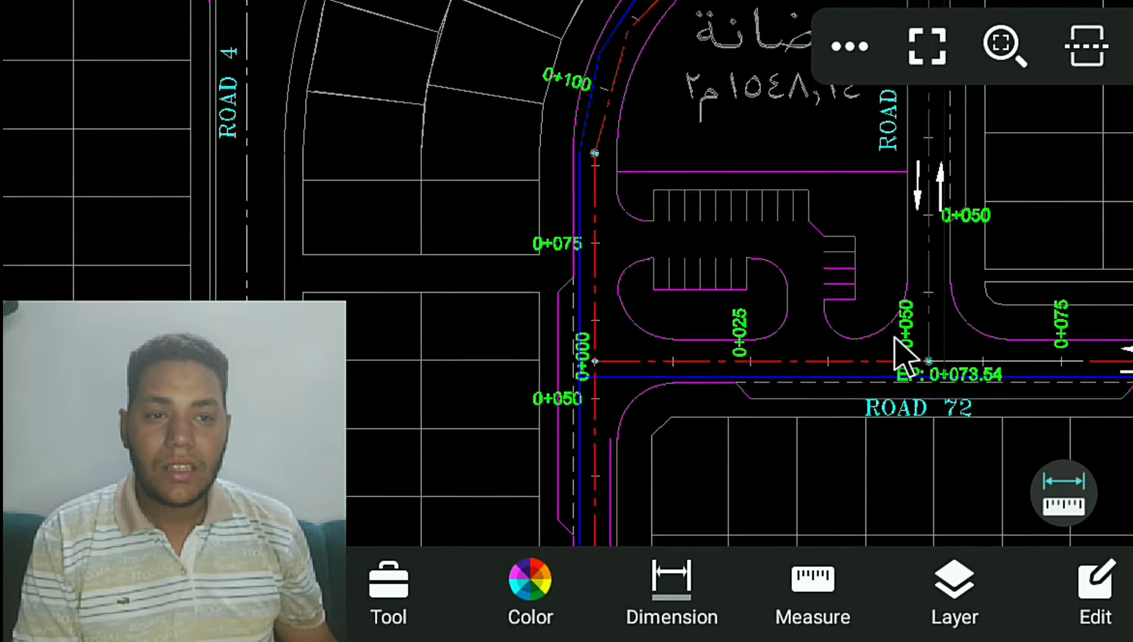
pyautogui.scroll(1, 897, 354)
pyautogui.scroll(2, 897, 353)
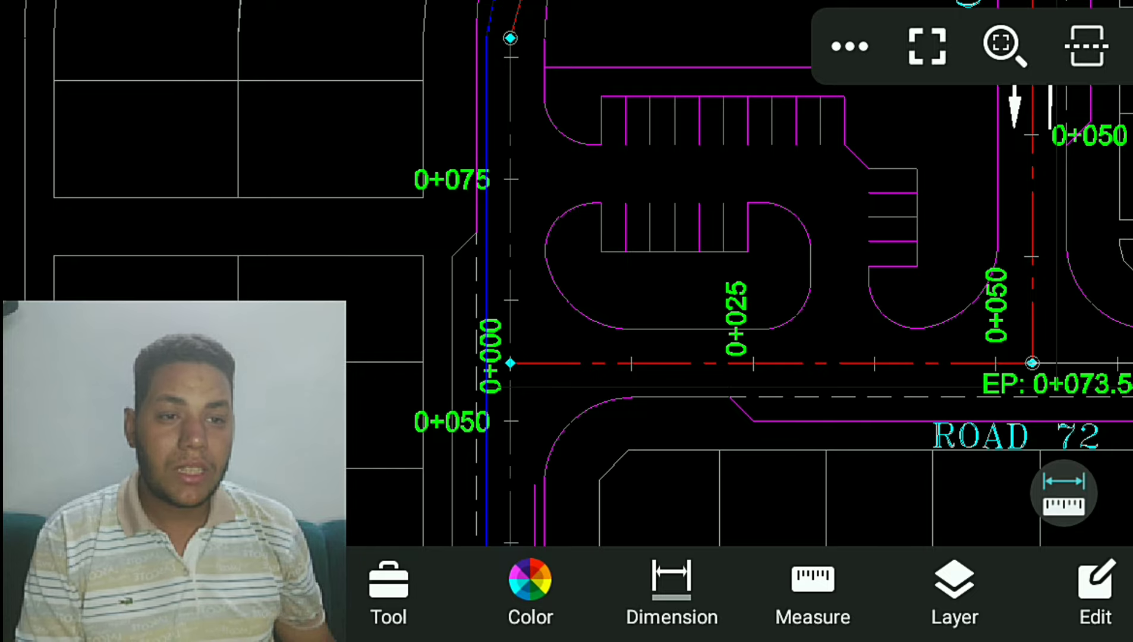
pyautogui.moveTo(1058, 381)
pyautogui.mouseDown()
pyautogui.moveTo(719, 313)
pyautogui.moveTo(961, 329)
pyautogui.moveTo(989, 301)
pyautogui.mouseUp()
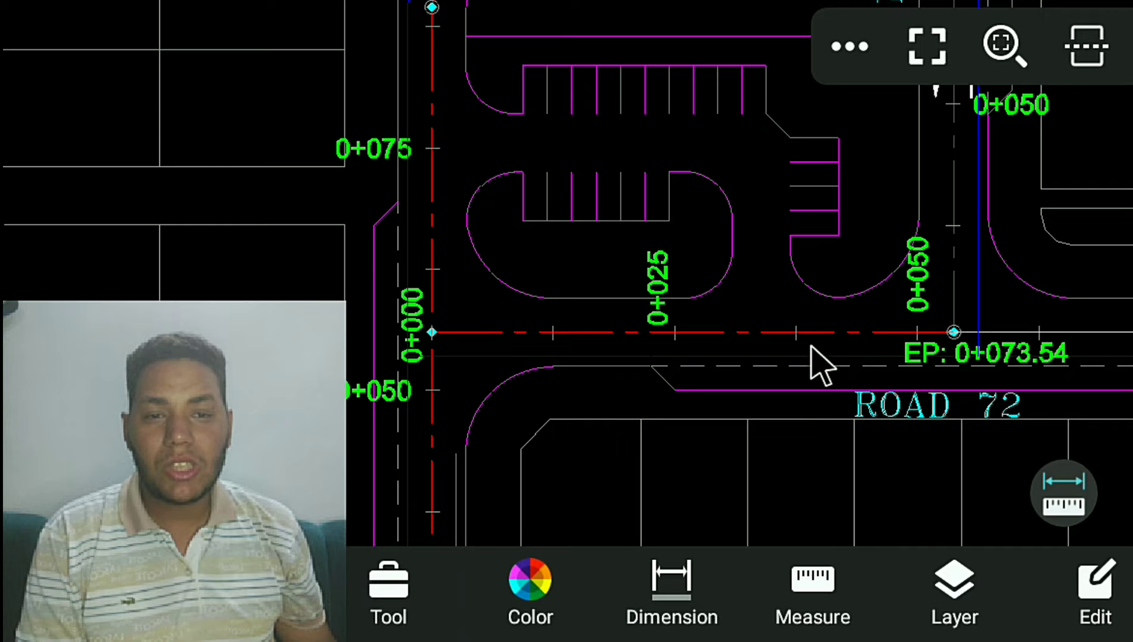
# Pan back along ROAD 72 and zoom closely onto the 0+000 start station.
pyautogui.moveTo(809, 361); pyautogui.dragTo(672, 324)
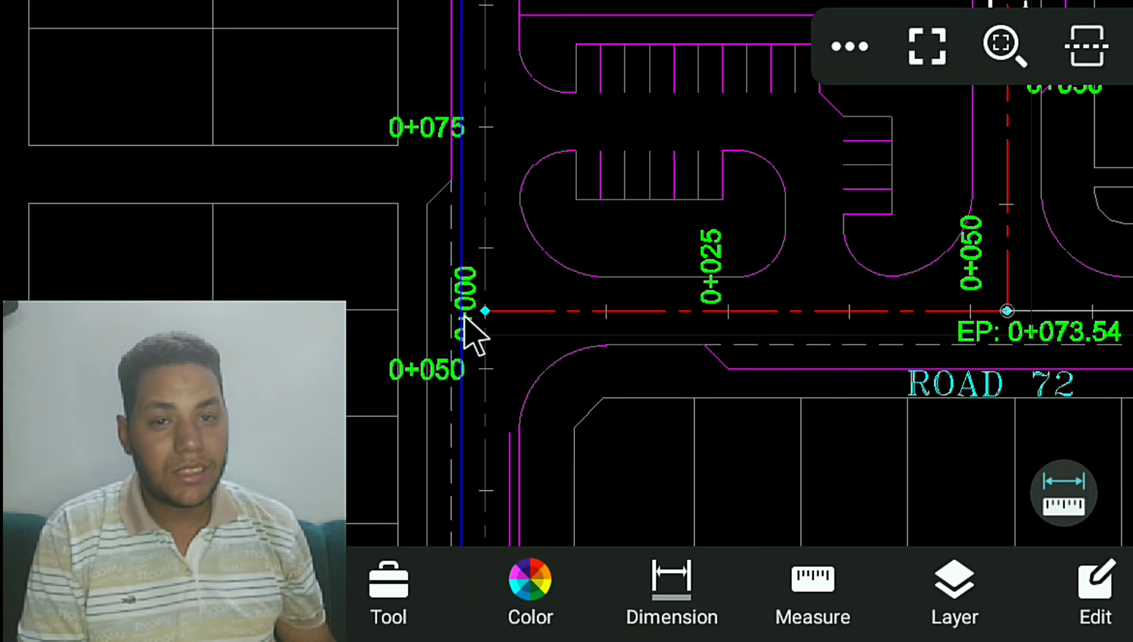
pyautogui.scroll(1, 463, 321)
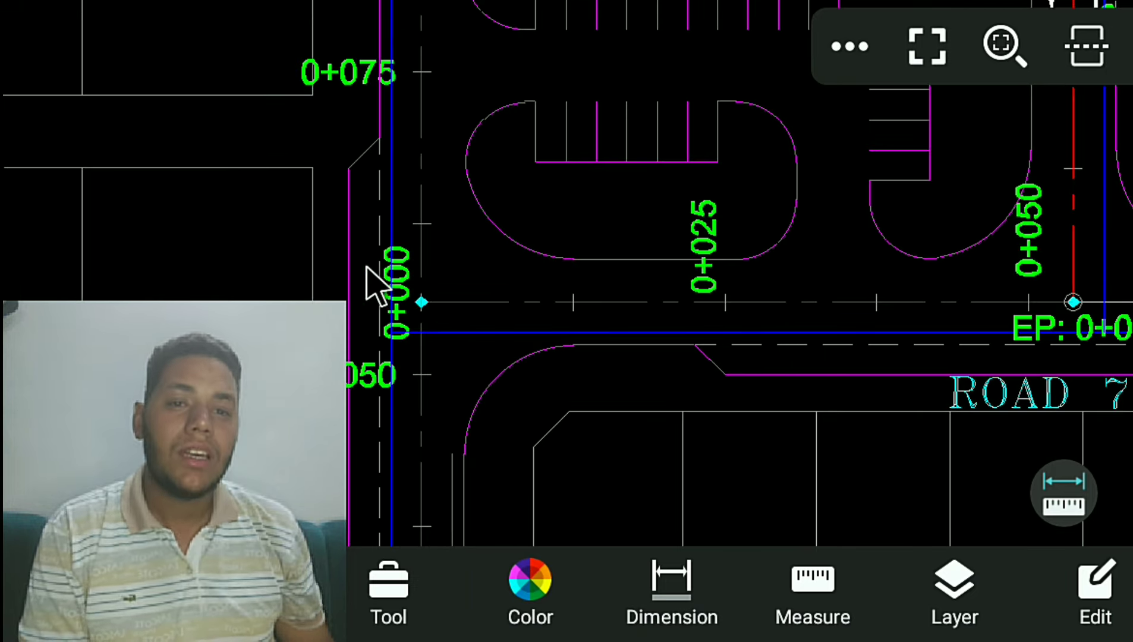
pyautogui.moveTo(379, 283); pyautogui.dragTo(620, 255)
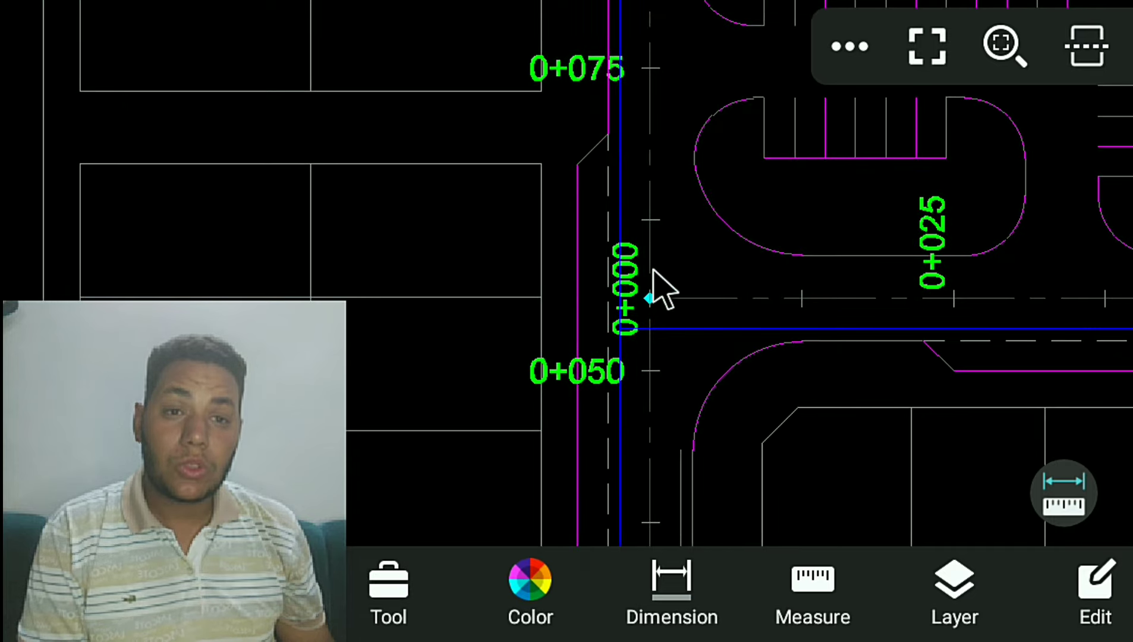
pyautogui.scroll(2, 653, 291)
pyautogui.scroll(1, 595, 286)
pyautogui.moveTo(410, 238); pyautogui.dragTo(486, 253)
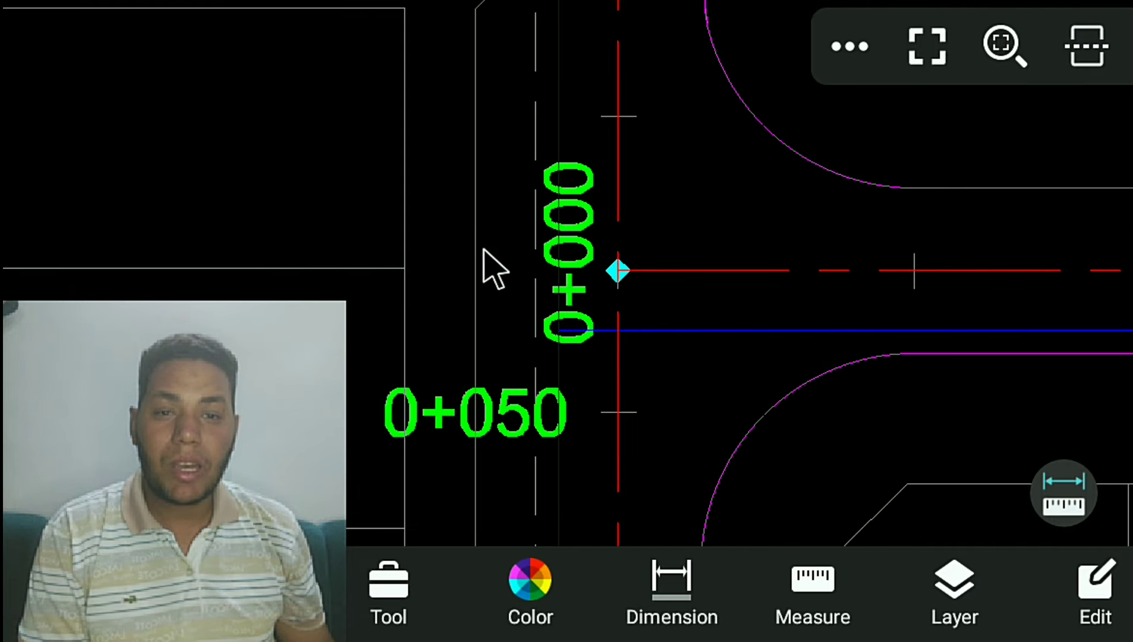
pyautogui.scroll(1, 490, 263)
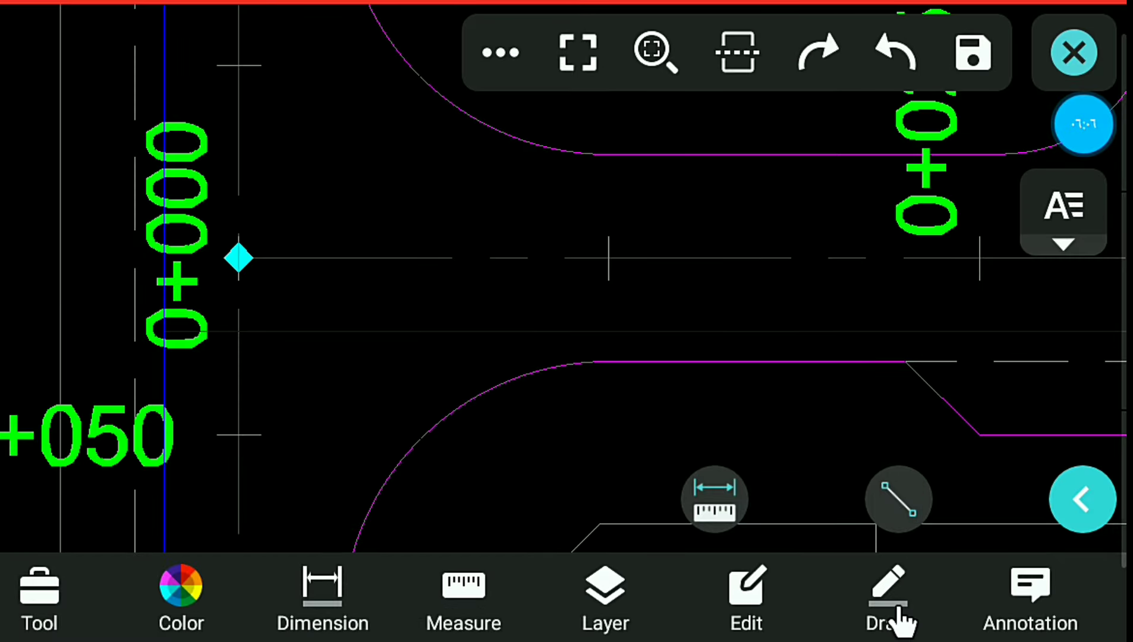
# Start a Line with its first point snapped to station 0+000 on ROAD 72.
pyautogui.click(900, 622)
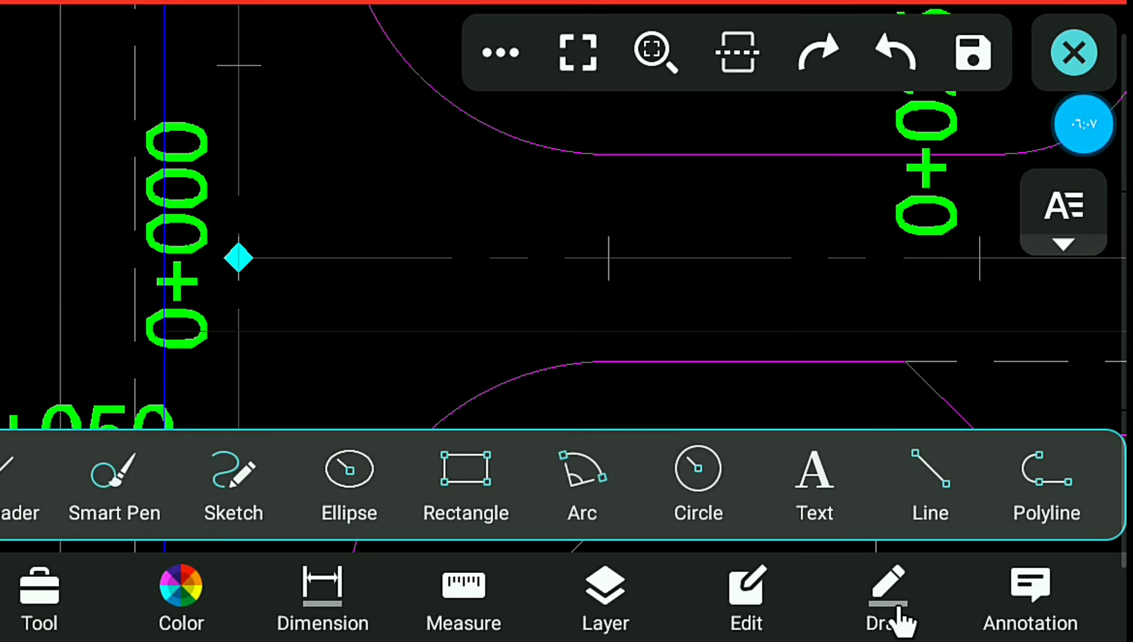
pyautogui.click(931, 511)
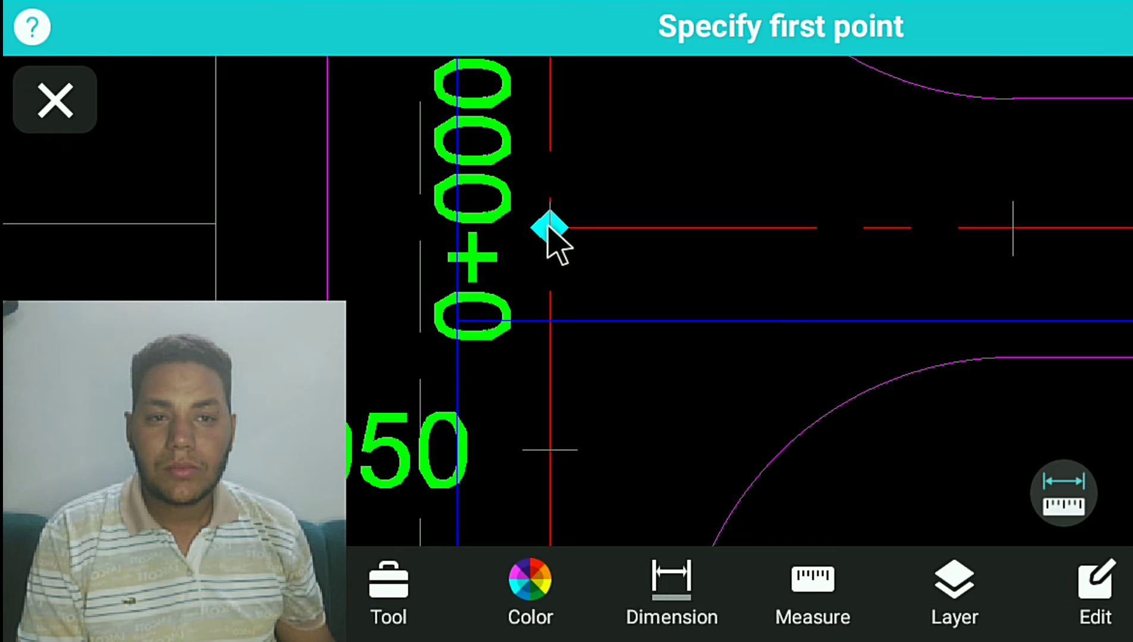
pyautogui.click(550, 227)
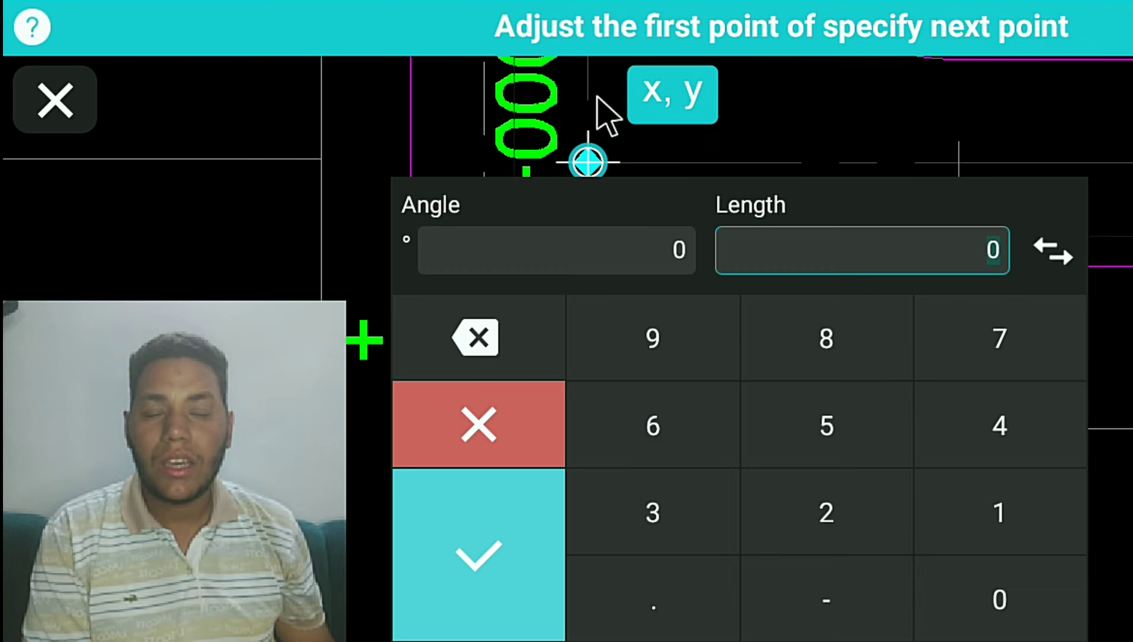
# Check the 0+000 point's coordinates (X 792860.84, Y 341851.961), then cancel the line.
pyautogui.click(690, 119)
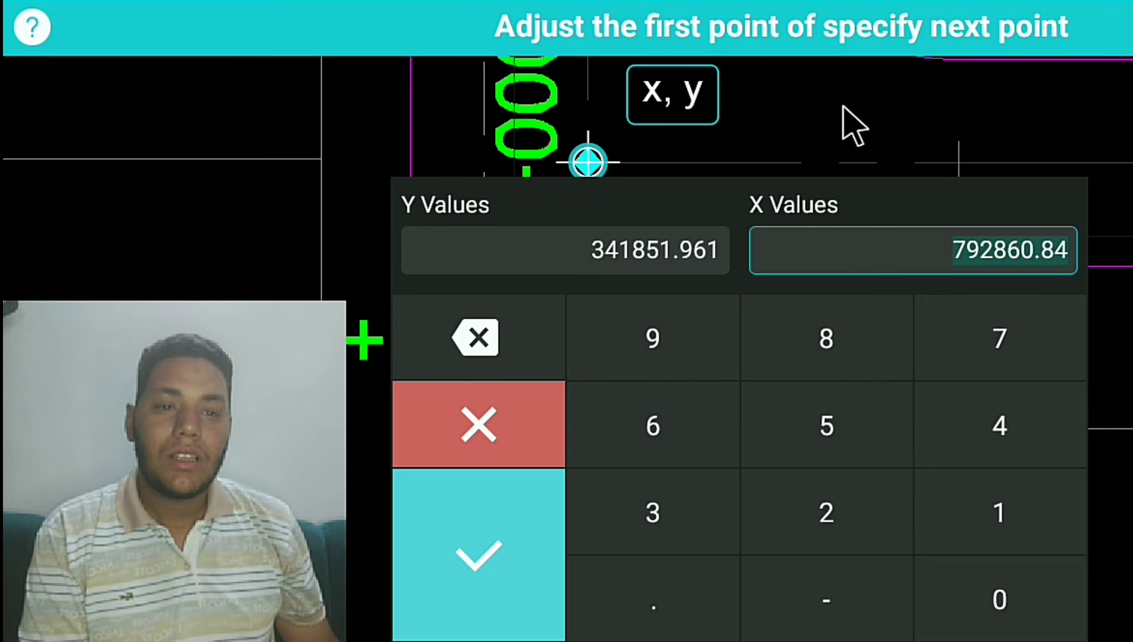
pyautogui.press('Return')
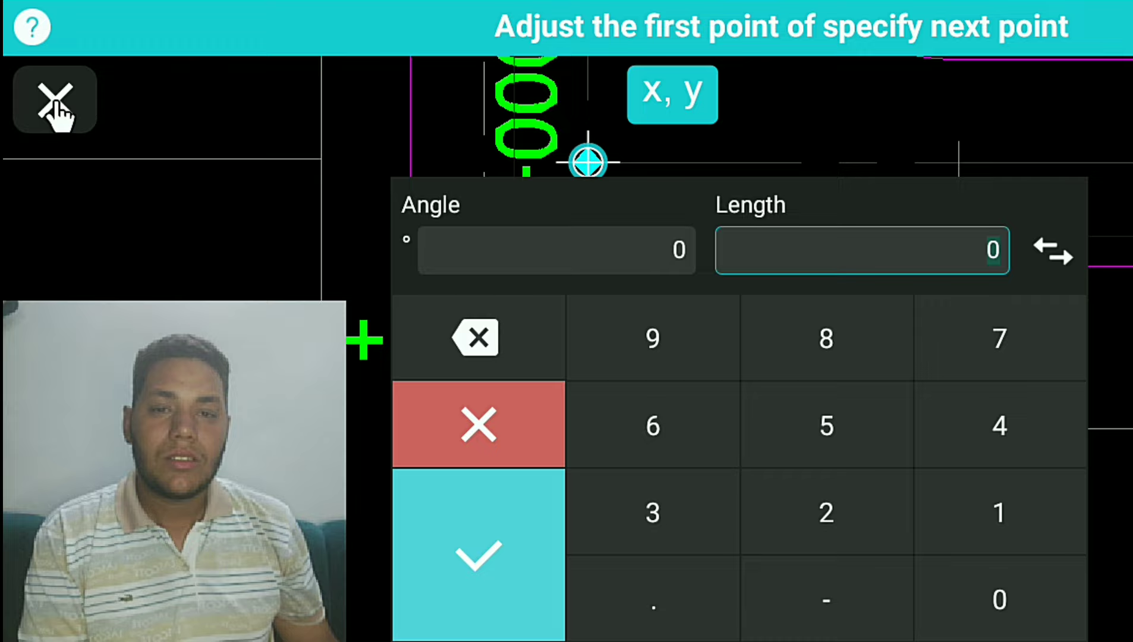
pyautogui.click(54, 96)
# Pan to station 0+025 and start a new Line with its first point there.
pyautogui.moveTo(1116, 222)
pyautogui.mouseDown()
pyautogui.moveTo(602, 283)
pyautogui.moveTo(405, 399)
pyautogui.moveTo(434, 417)
pyautogui.mouseUp()
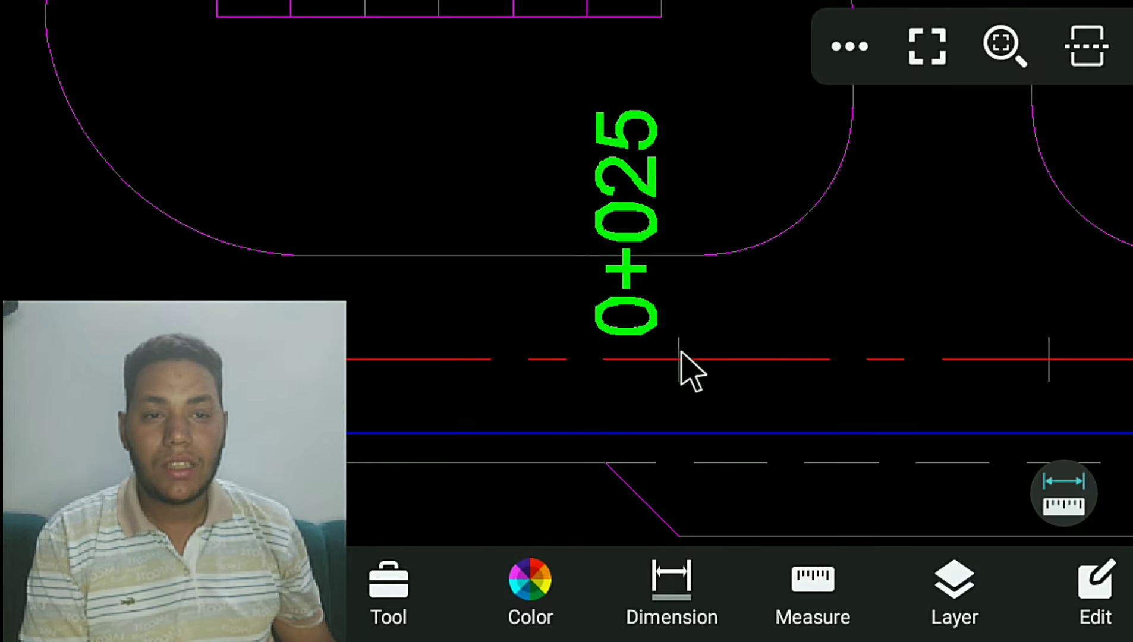
pyautogui.scroll(1, 680, 352)
pyautogui.moveTo(670, 395)
pyautogui.mouseDown()
pyautogui.moveTo(727, 309)
pyautogui.moveTo(747, 232)
pyautogui.mouseUp()
pyautogui.click(388, 589)
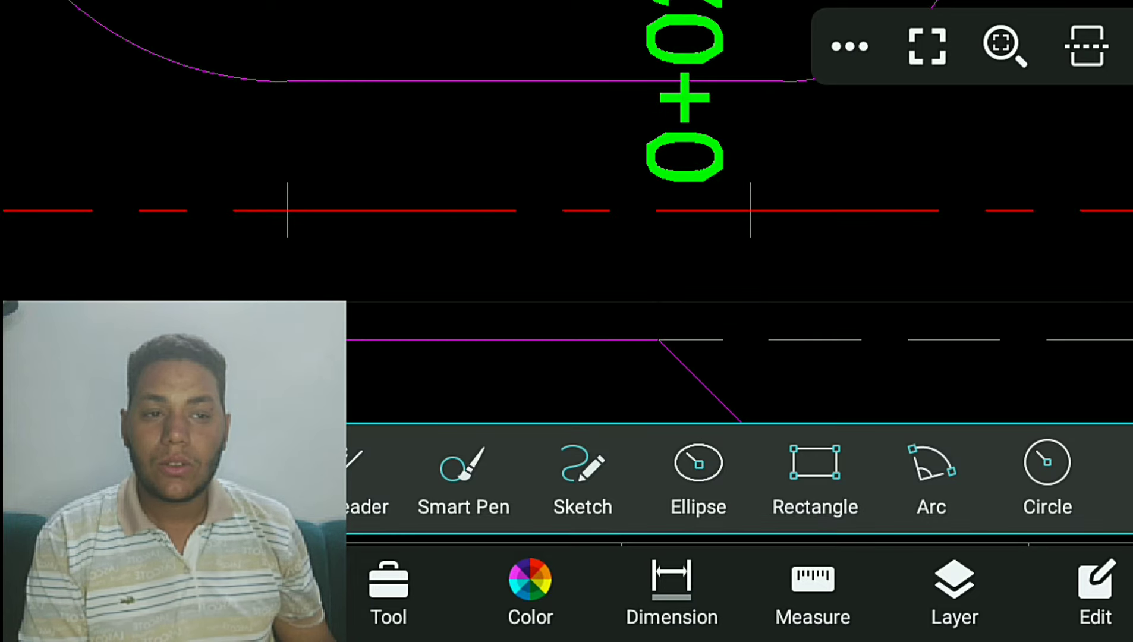
pyautogui.click(813, 586)
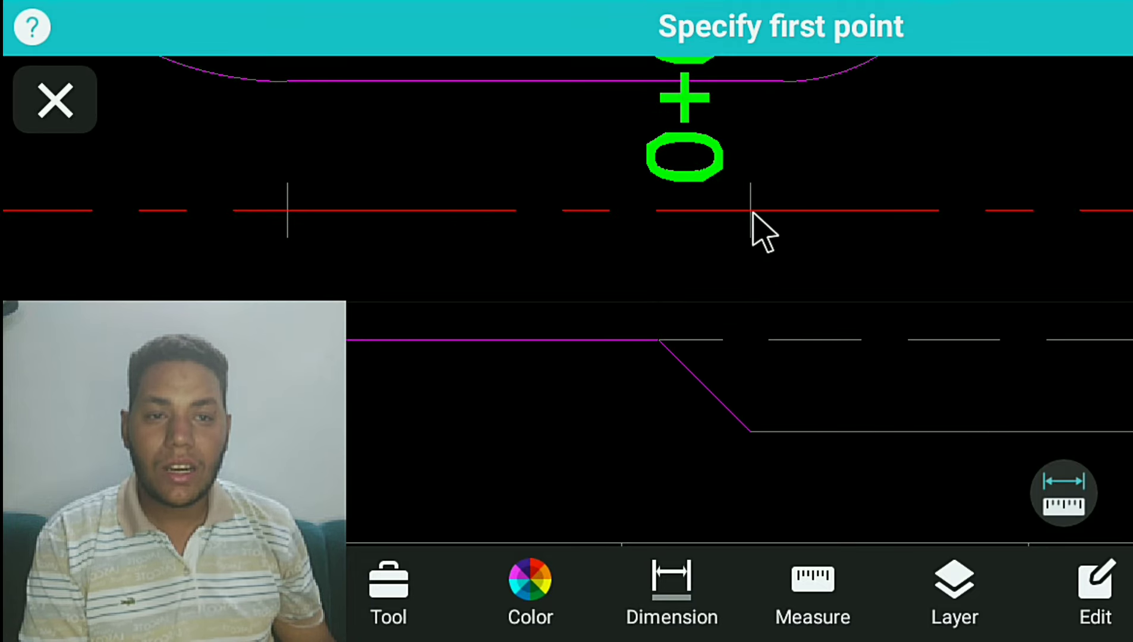
pyautogui.click(753, 212)
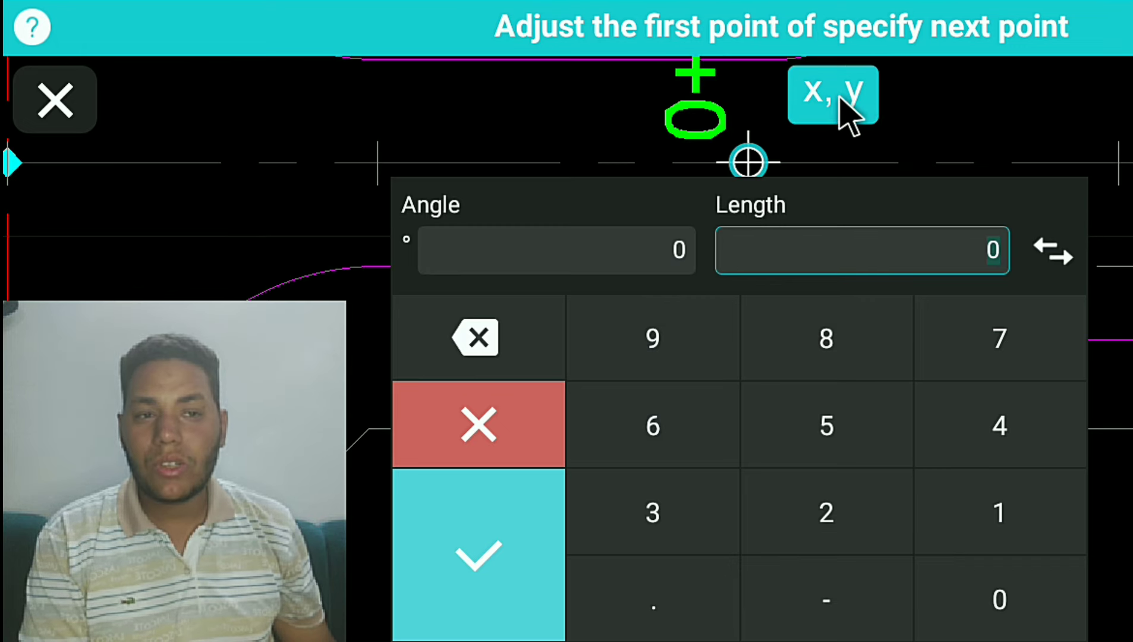
# Enter the 0+025 point as X 792885.84, Y 341851.961 in coordinate entry.
pyautogui.click(841, 99)
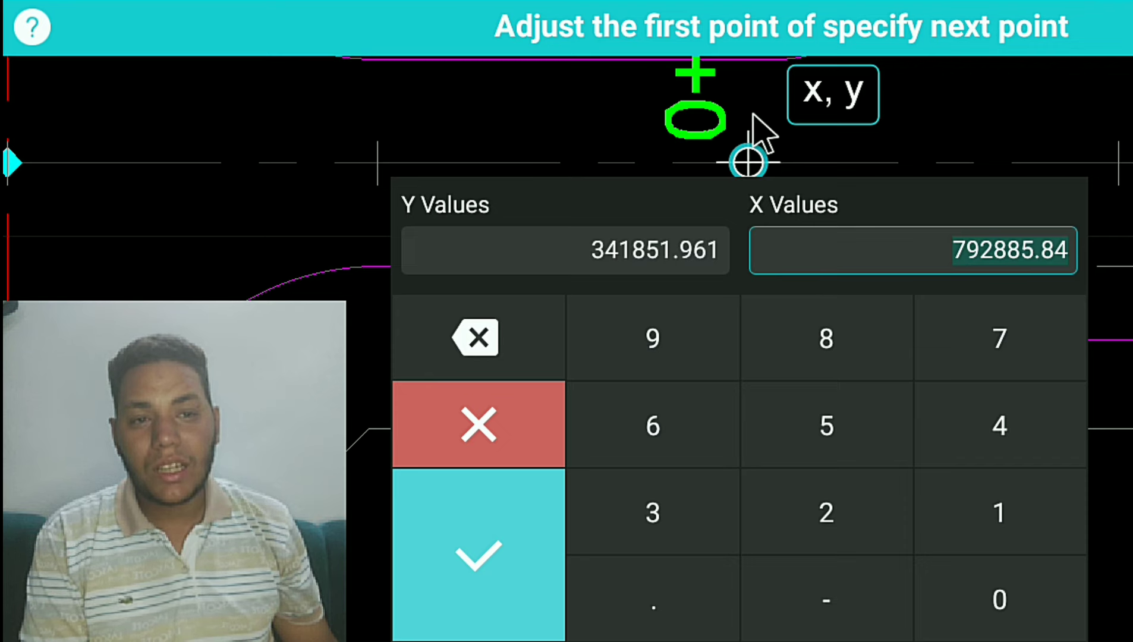
pyautogui.scroll(-3, 763, 132)
pyautogui.scroll(-1, 763, 132)
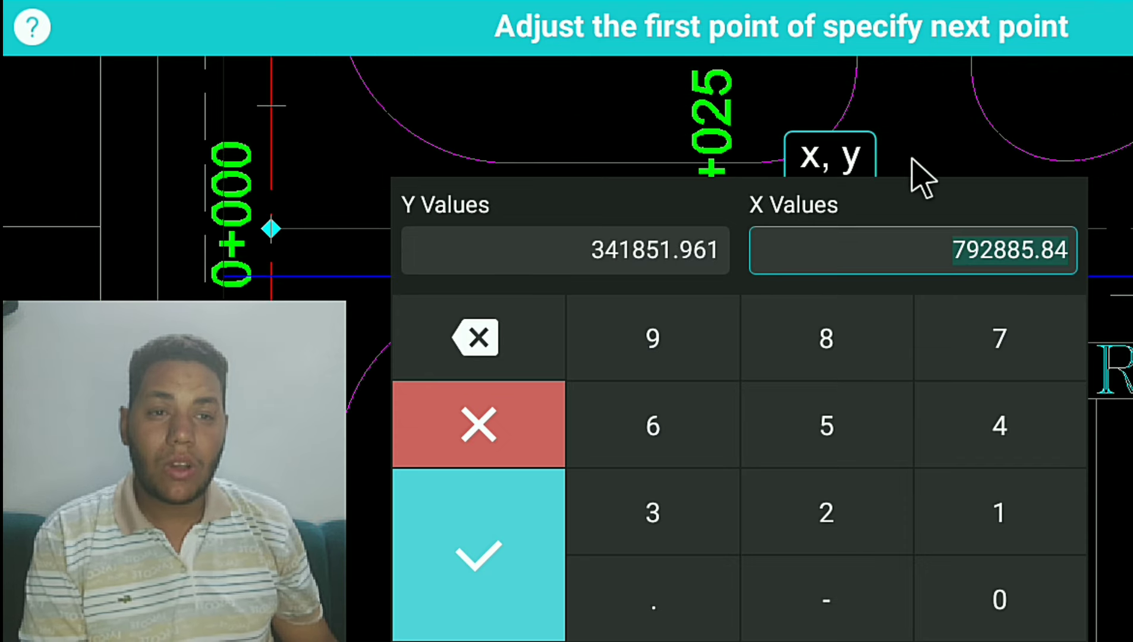
pyautogui.press('Return')
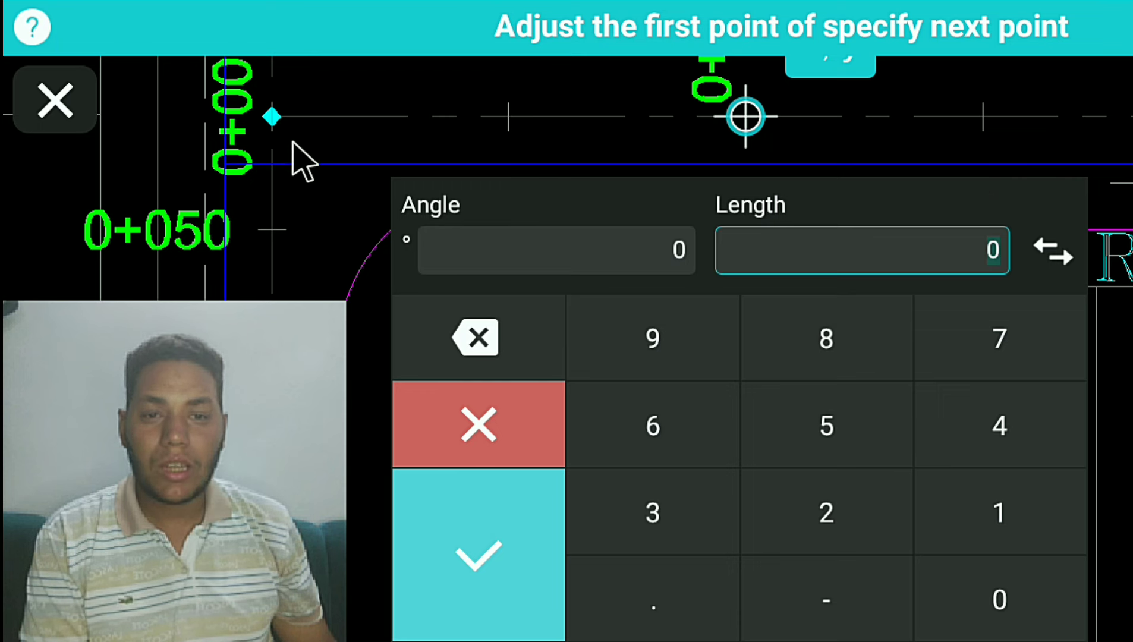
# Cancel the line and zoom out to show ROAD 72 from 0+000 to its end point.
pyautogui.click(58, 102)
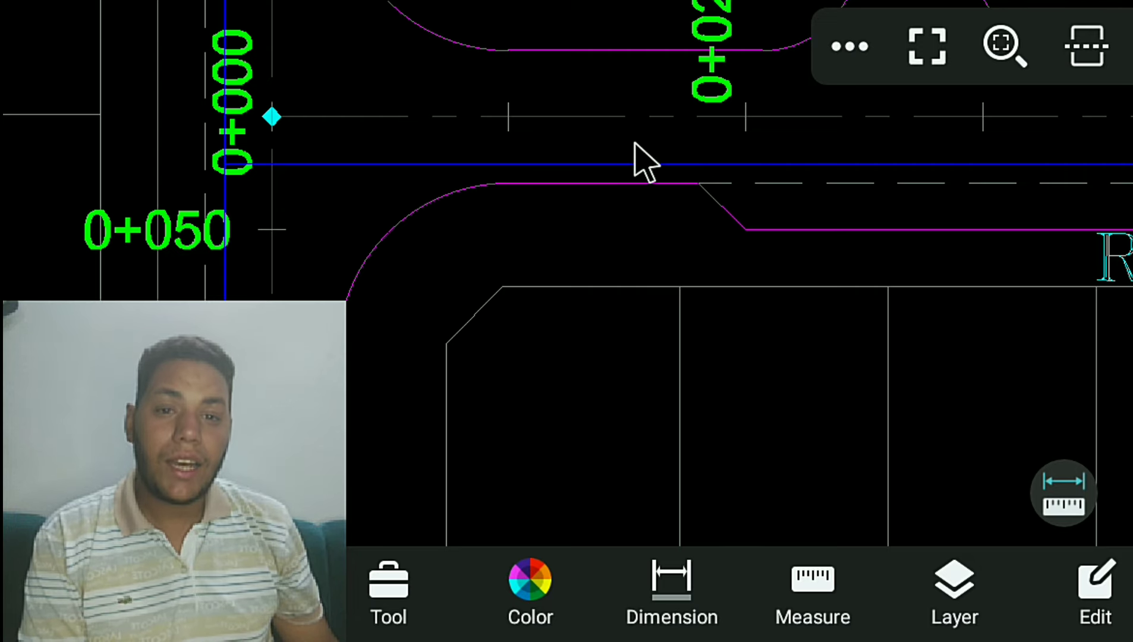
pyautogui.scroll(-2, 562, 113)
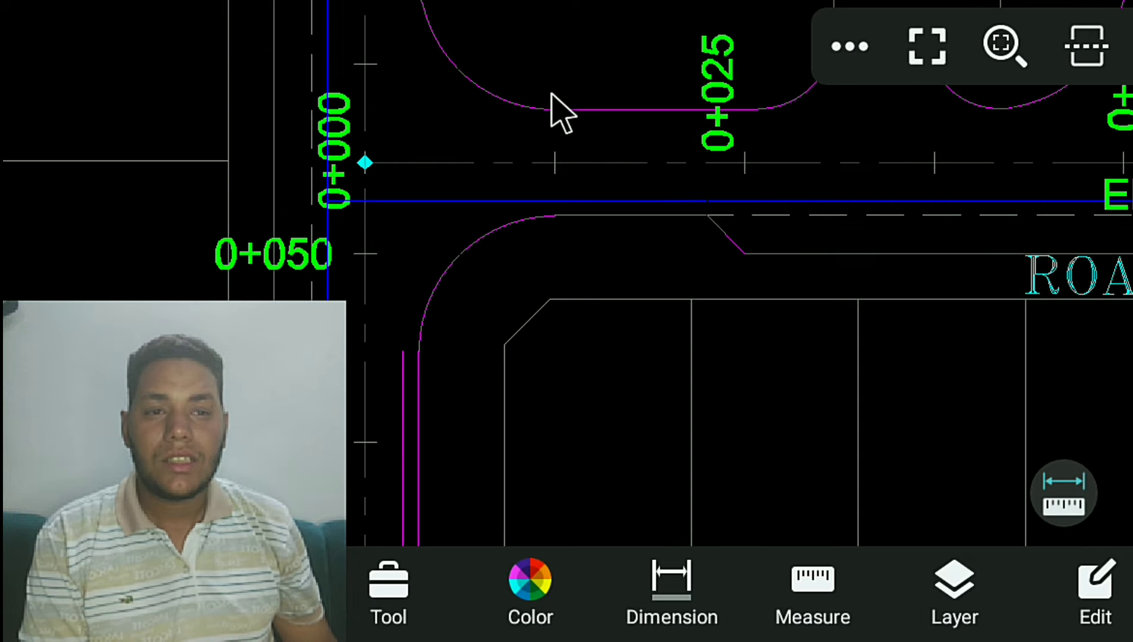
pyautogui.scroll(-2, 562, 113)
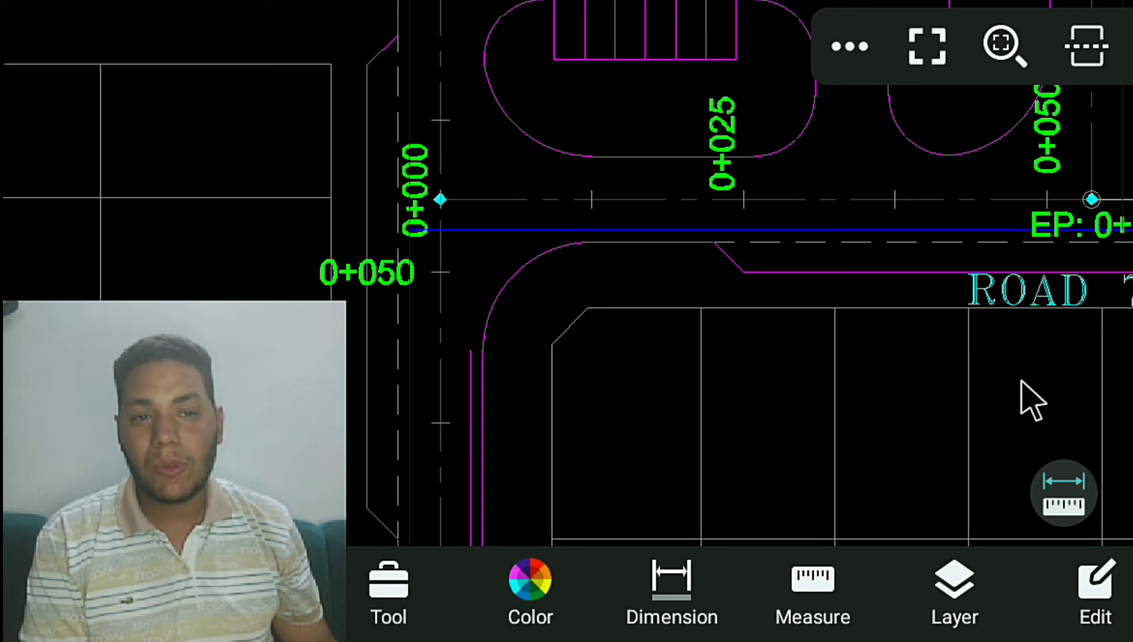